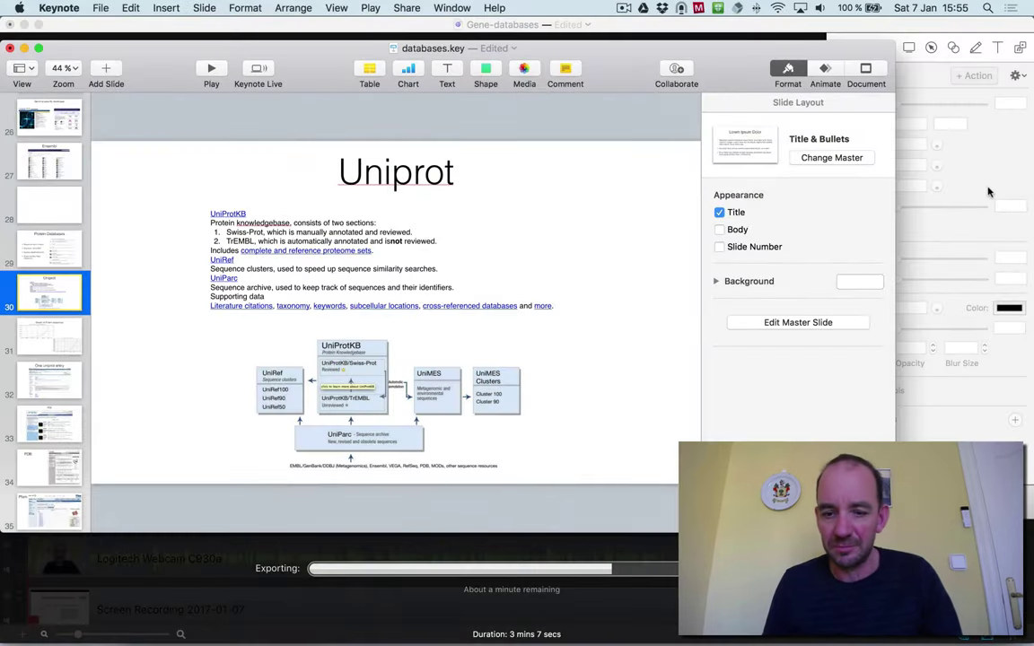
Switch from the Keynote slideshow to Chrome, showing the KEGG entry for gorilla MRC2
key("super+Tab")
key("super+Tab")
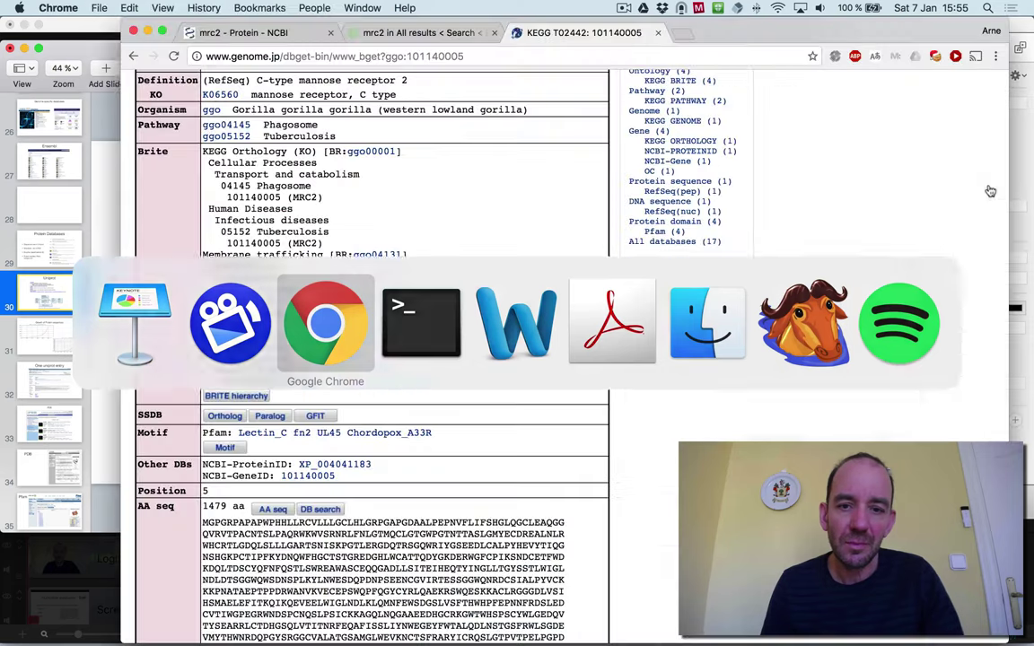
Load uniprot.org in a new full-screen tab and open the list of all proteomes
key("super+t")
type("uni")
key("Return")
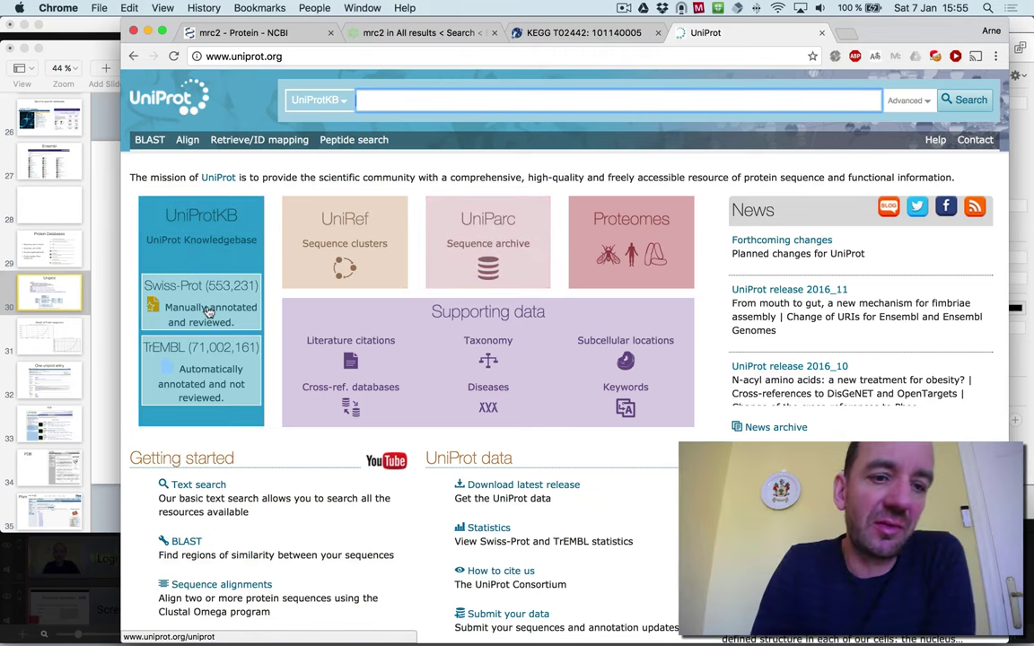
left_click(162, 32)
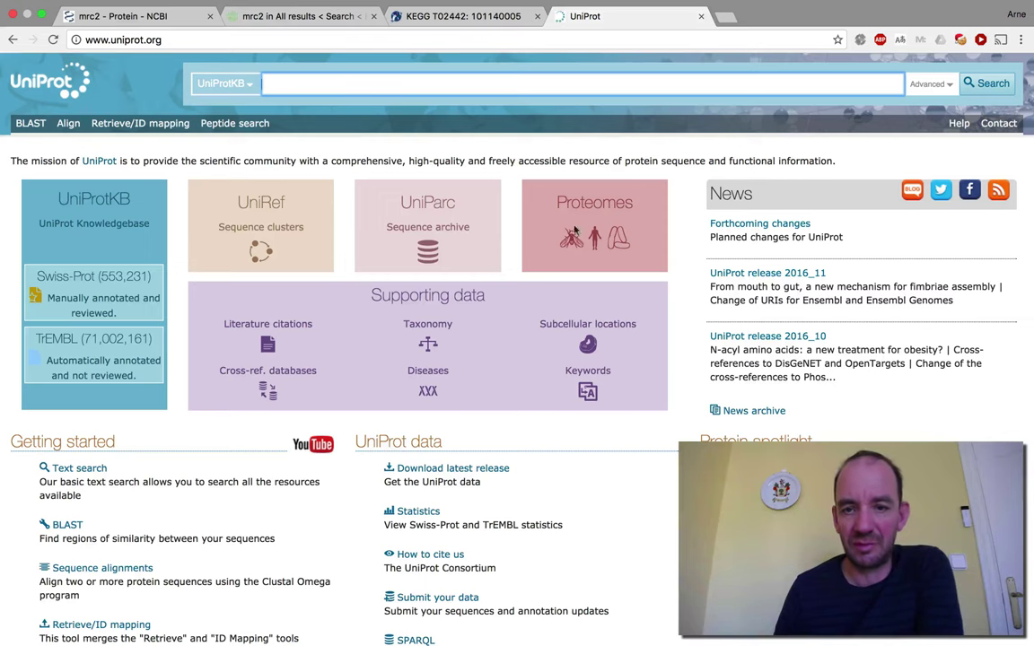
left_click(592, 208)
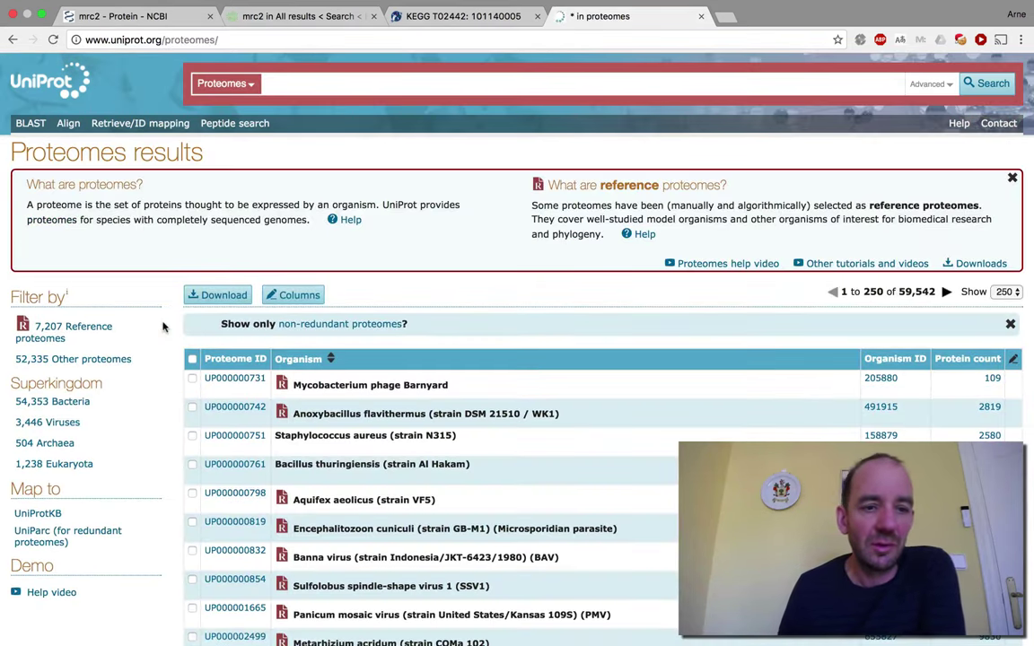
scroll(164, 326, "down", 2)
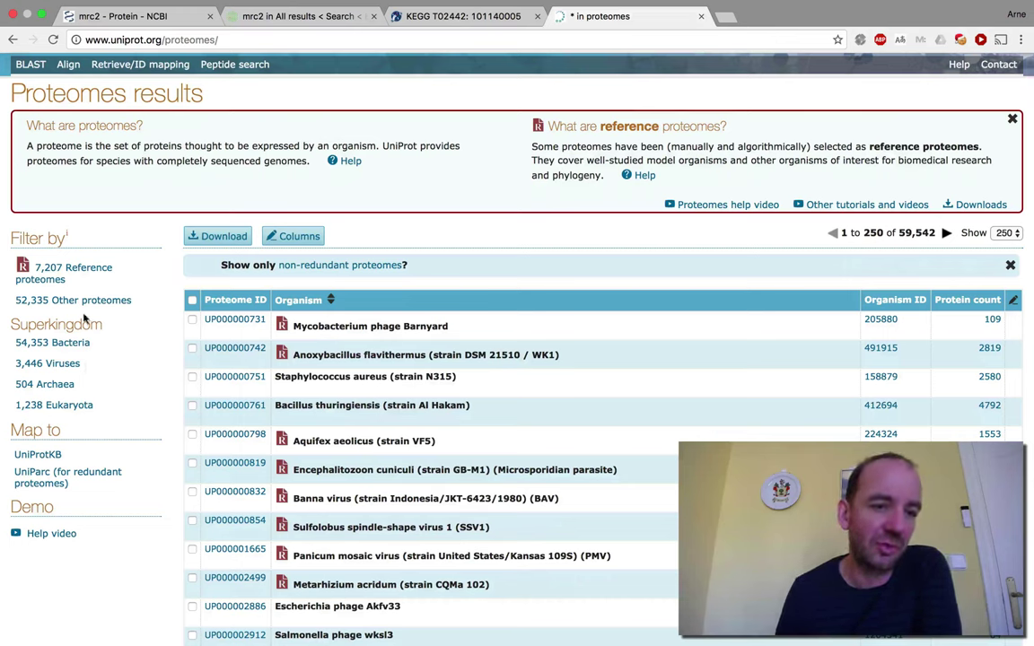
left_click(77, 271)
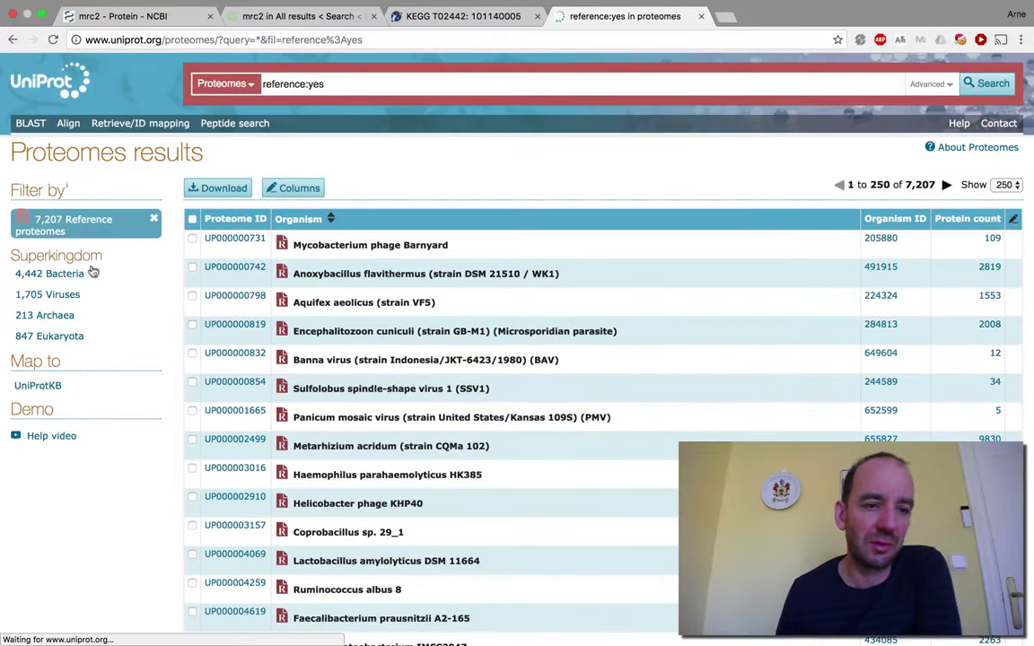
scroll(89, 275, "down", 1)
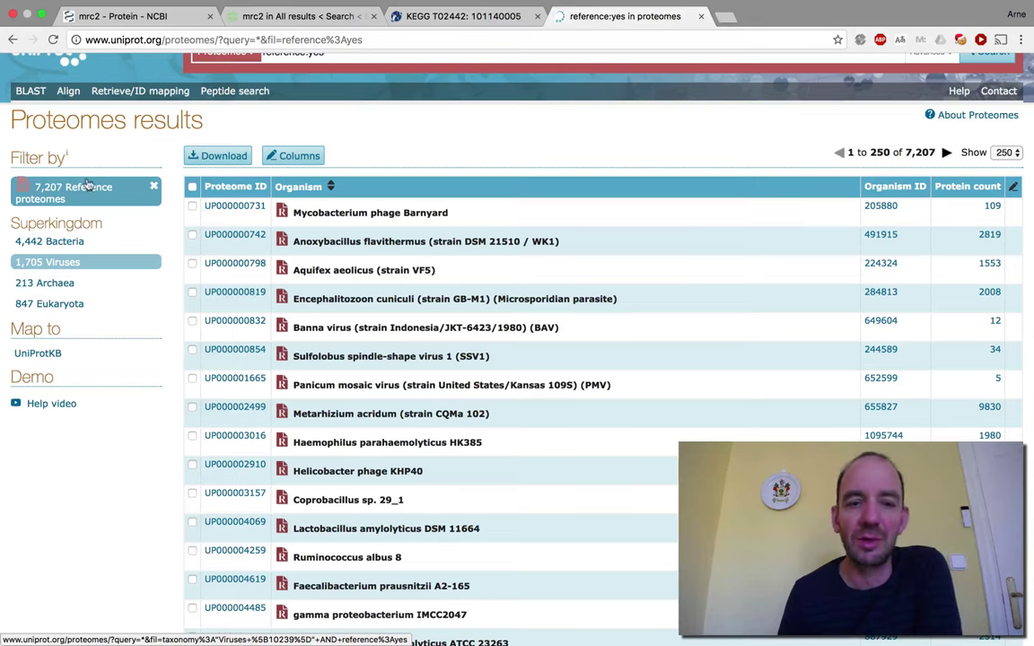
left_click(13, 40)
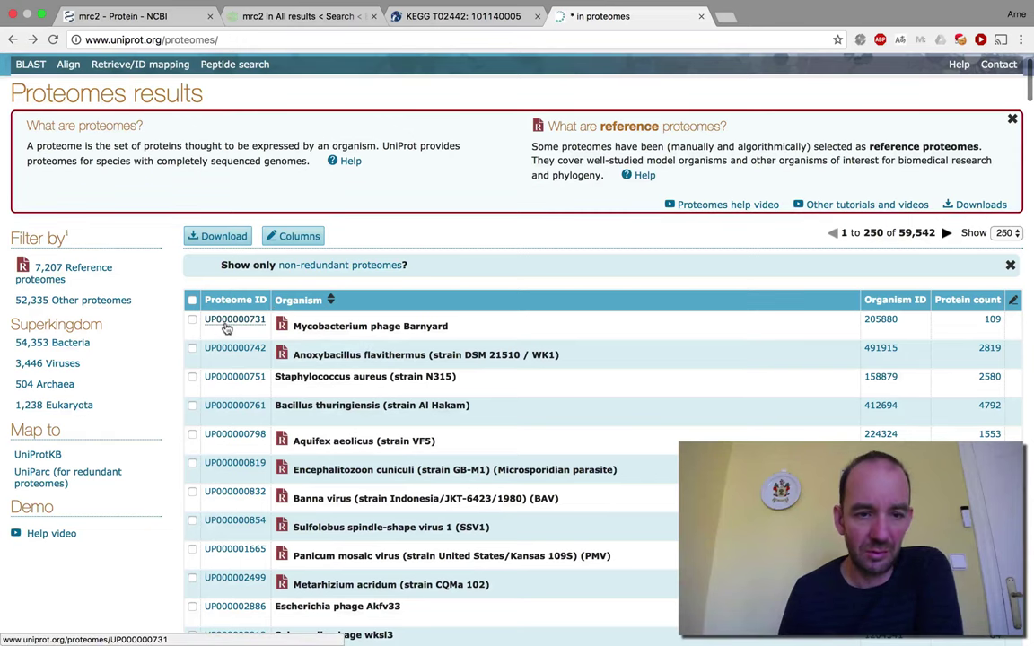
left_click(27, 57)
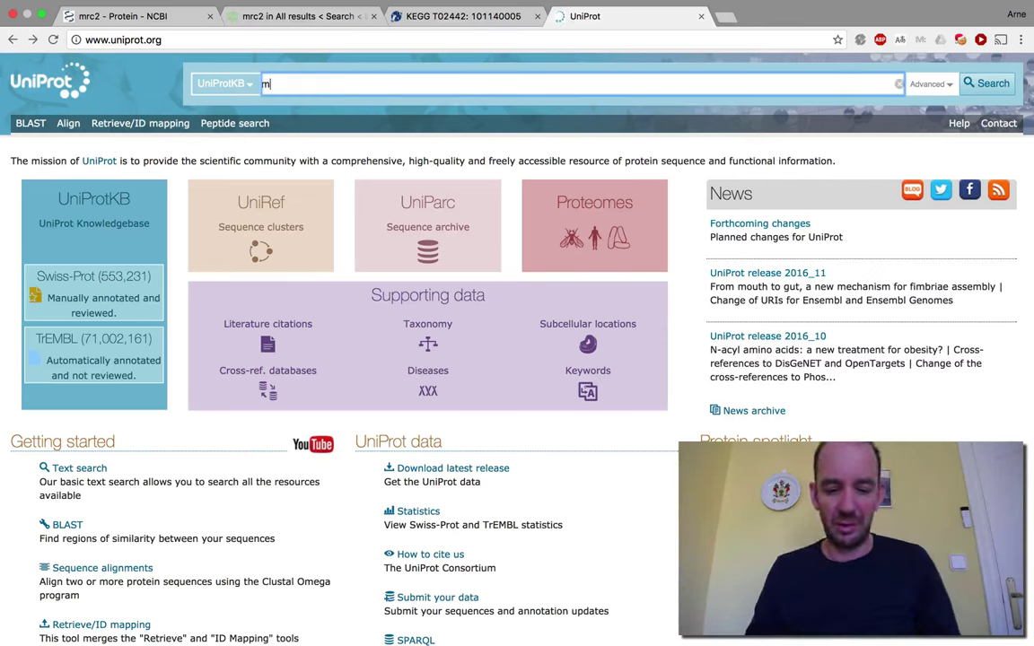
Reload the UniProtKB 'globin' search results and open human hemoglobin beta entry P68871
key("BackSpace")
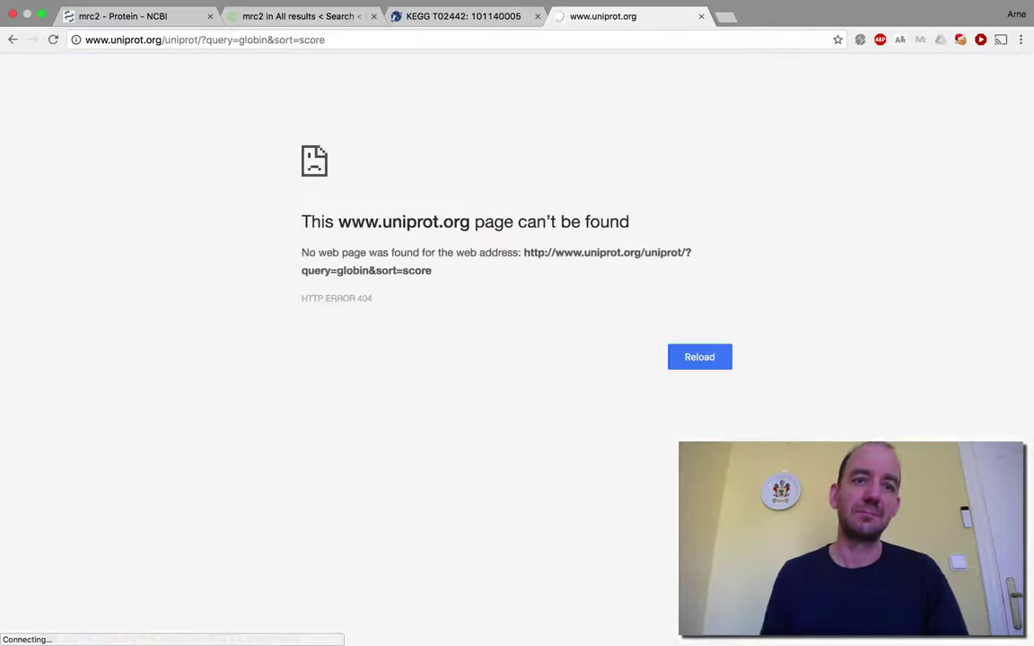
left_click(704, 362)
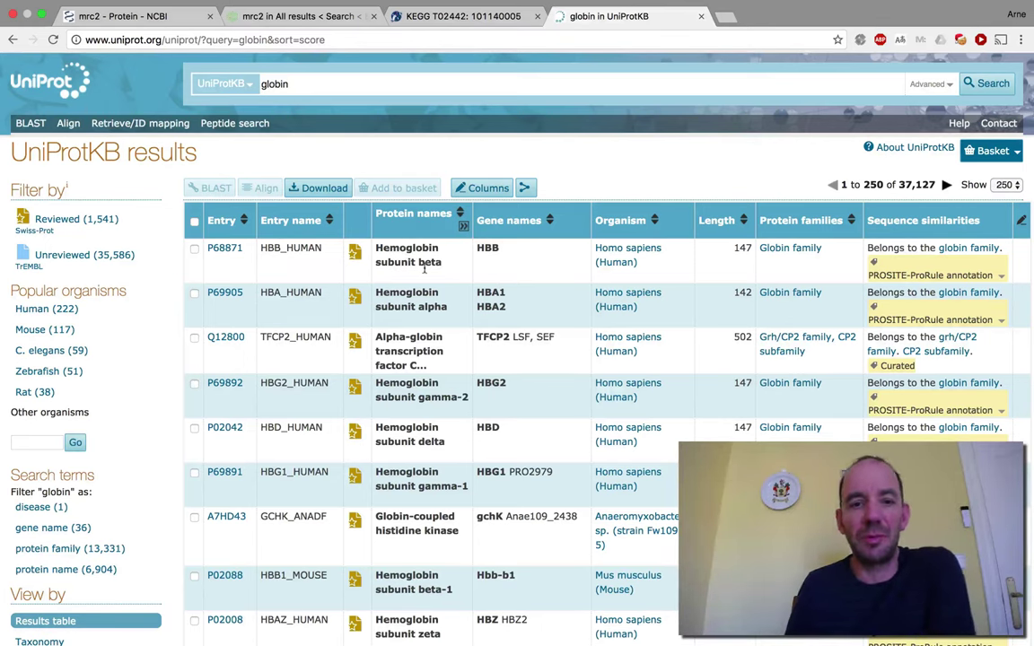
left_click(225, 248)
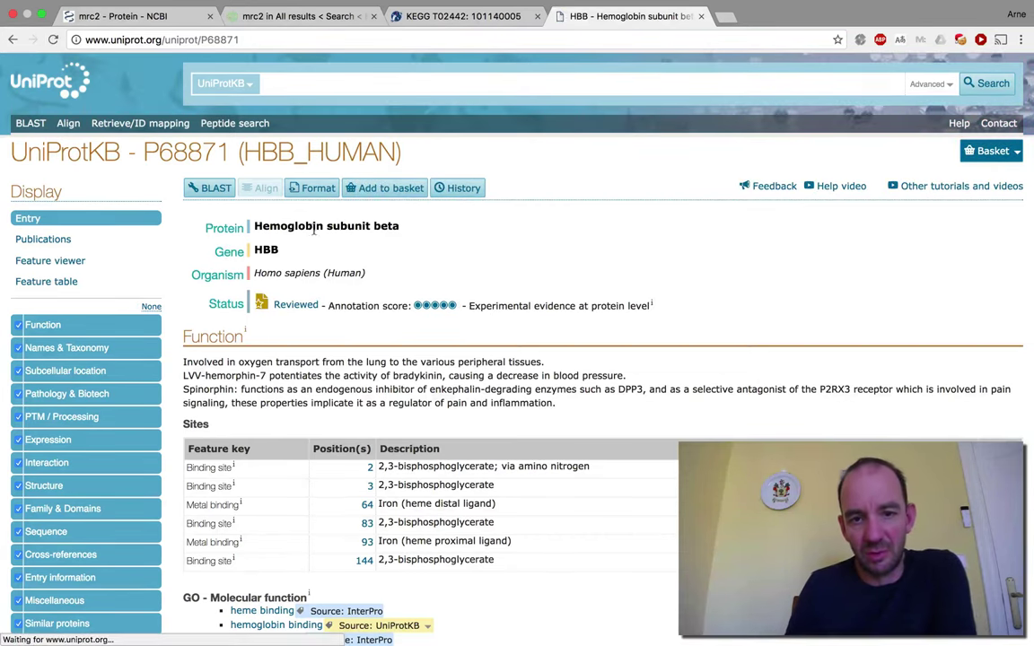
Scroll the P68871 entry to Pathology & Biotech, showing Heinz body anemias and beta-thalassemia
scroll(330, 231, "down", 1)
scroll(247, 254, "down", 3)
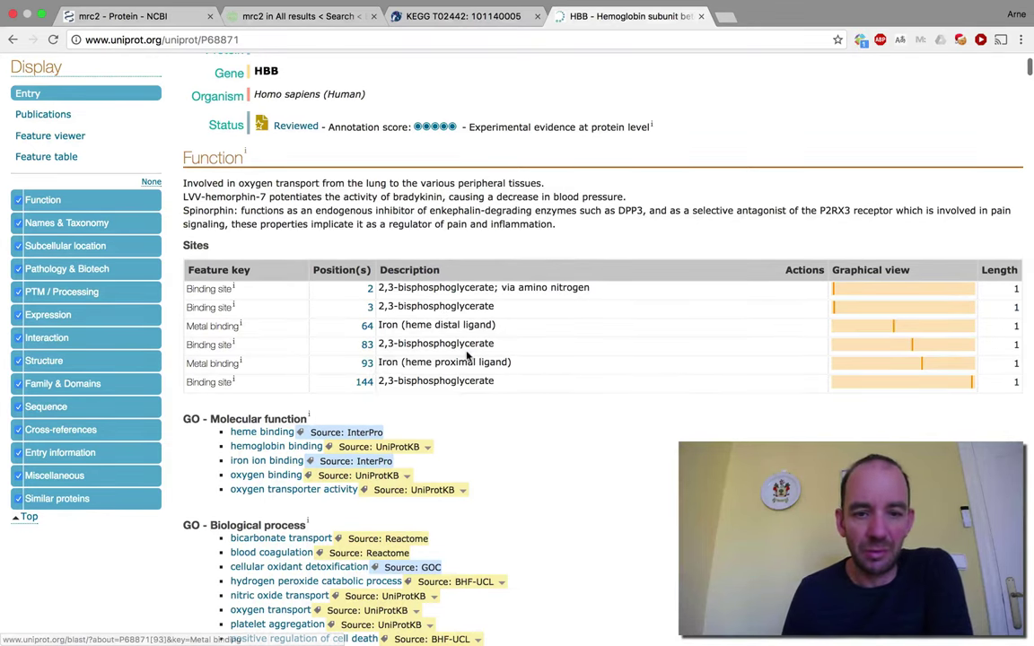
scroll(473, 358, "down", 3)
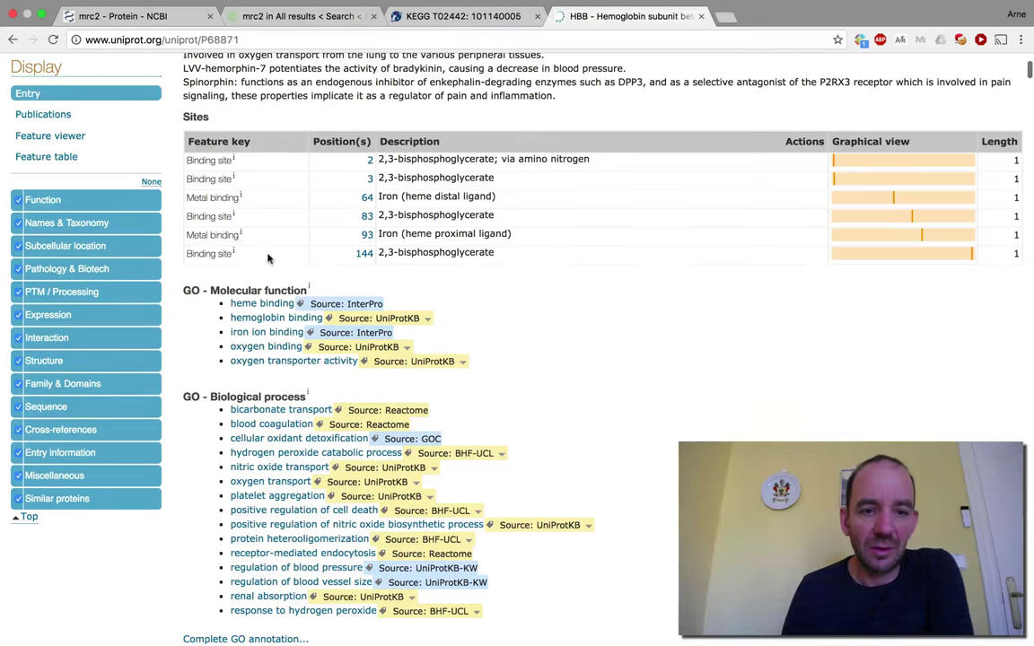
scroll(434, 245, "down", 2)
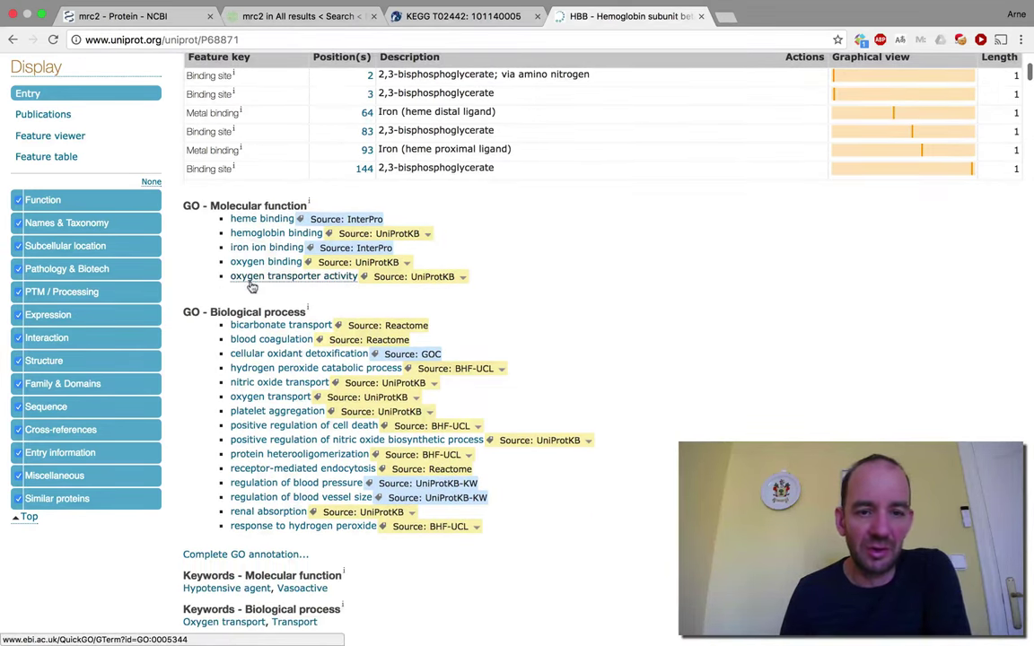
scroll(255, 269, "down", 3)
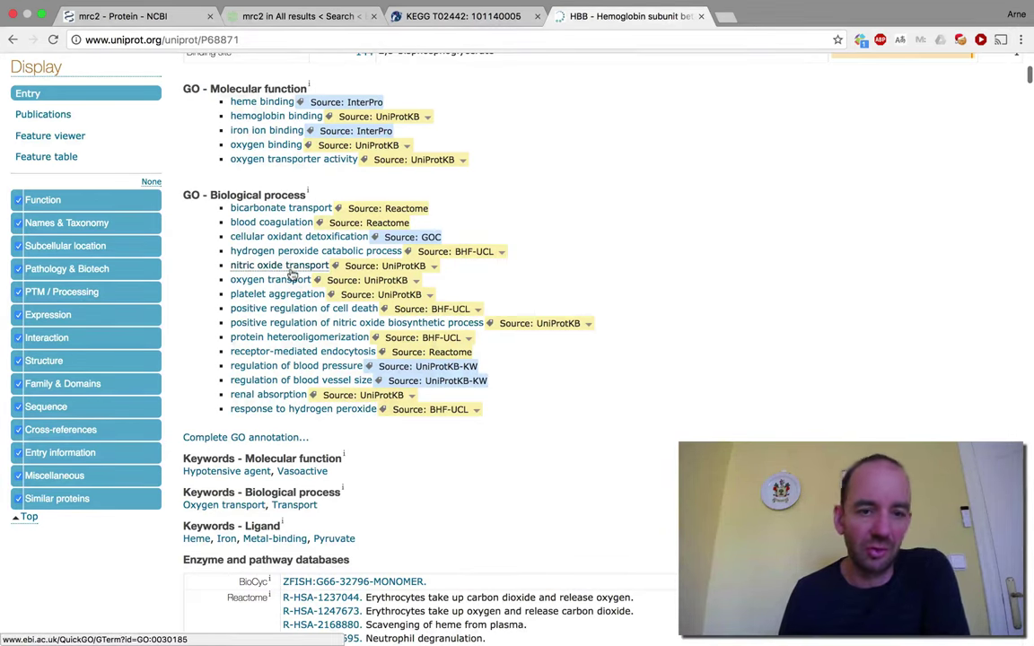
scroll(280, 274, "down", 2)
scroll(292, 273, "down", 5)
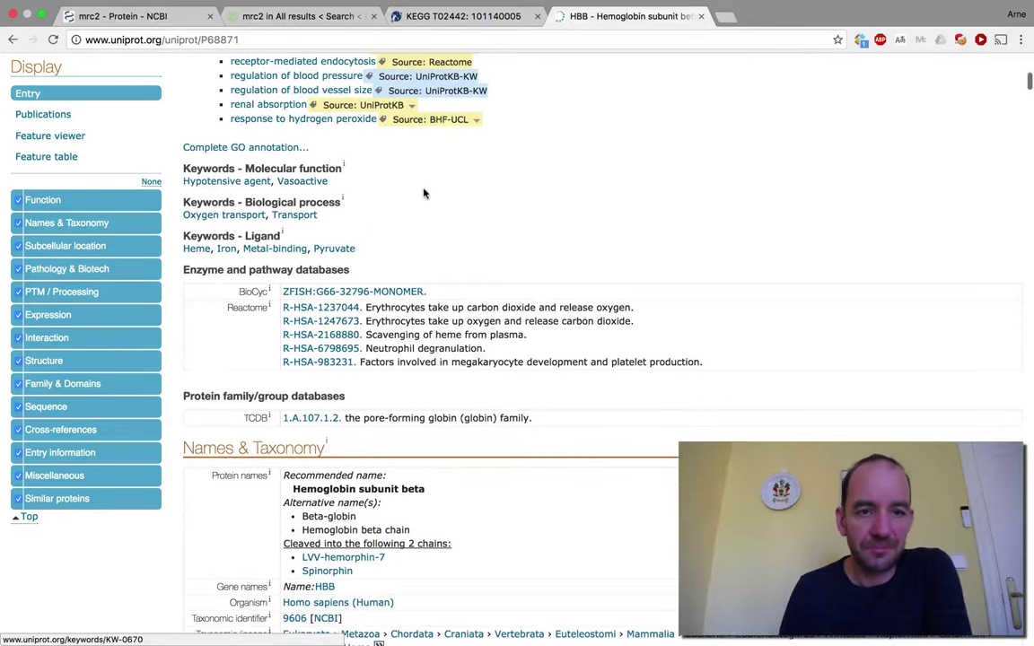
scroll(381, 168, "down", 1)
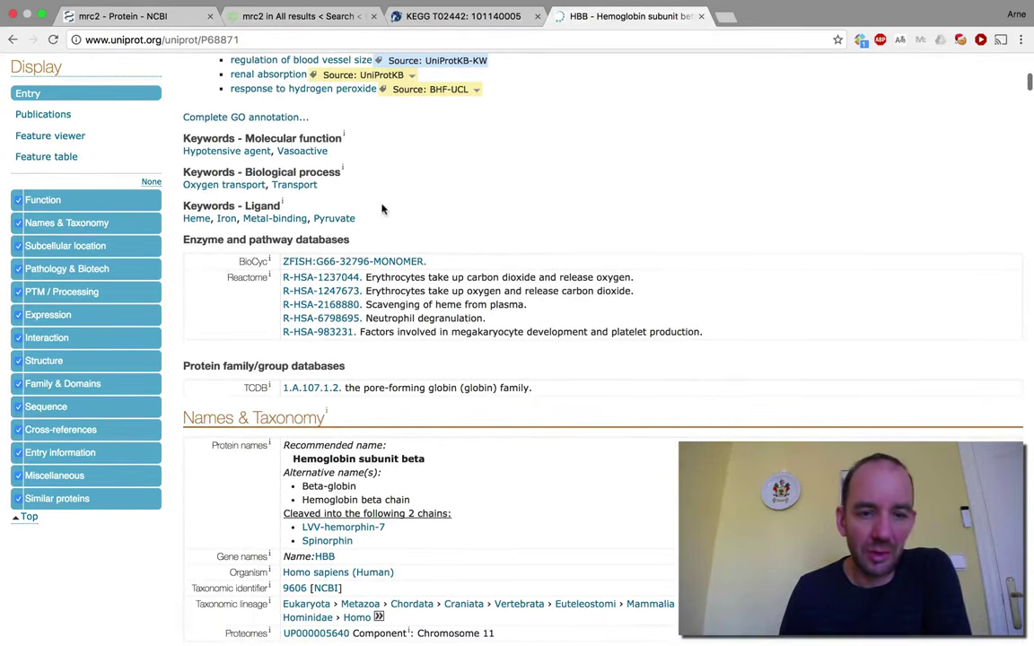
scroll(383, 208, "down", 1)
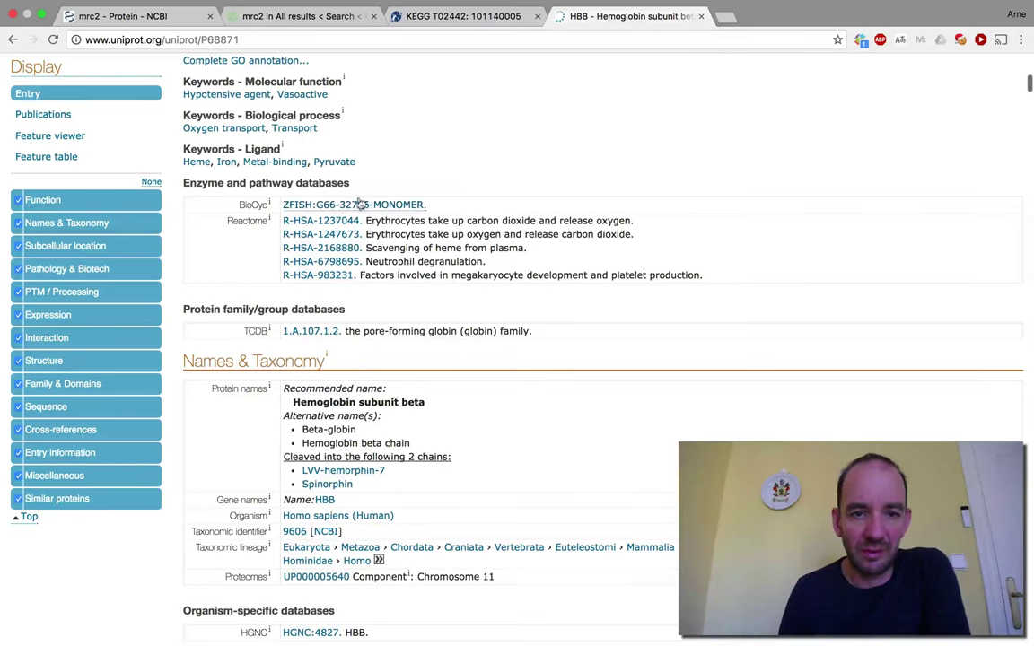
scroll(464, 178, "down", 5)
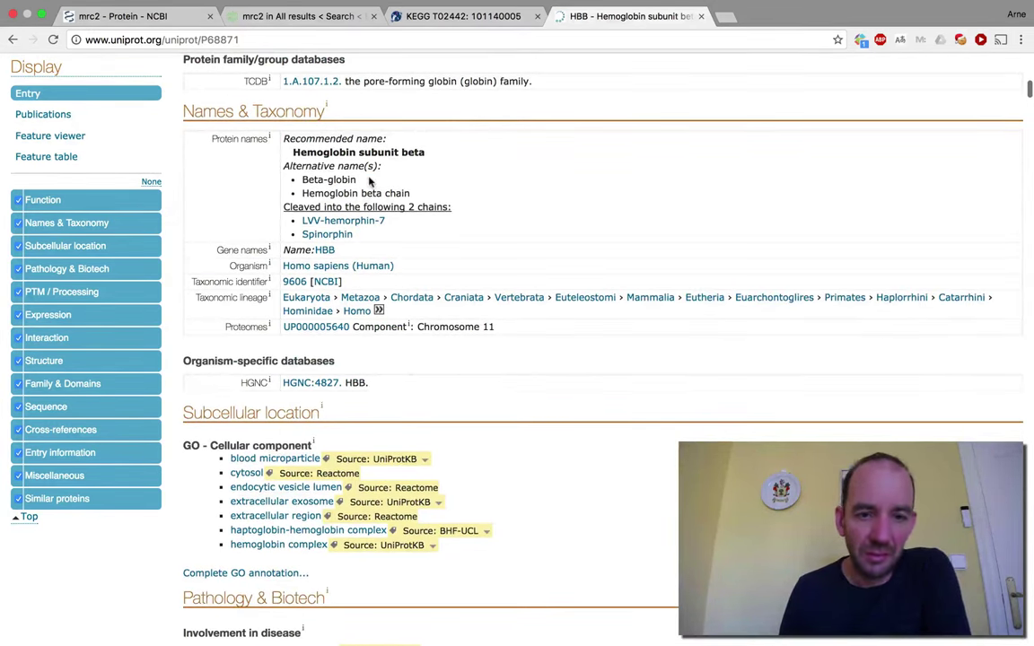
scroll(369, 181, "down", 1)
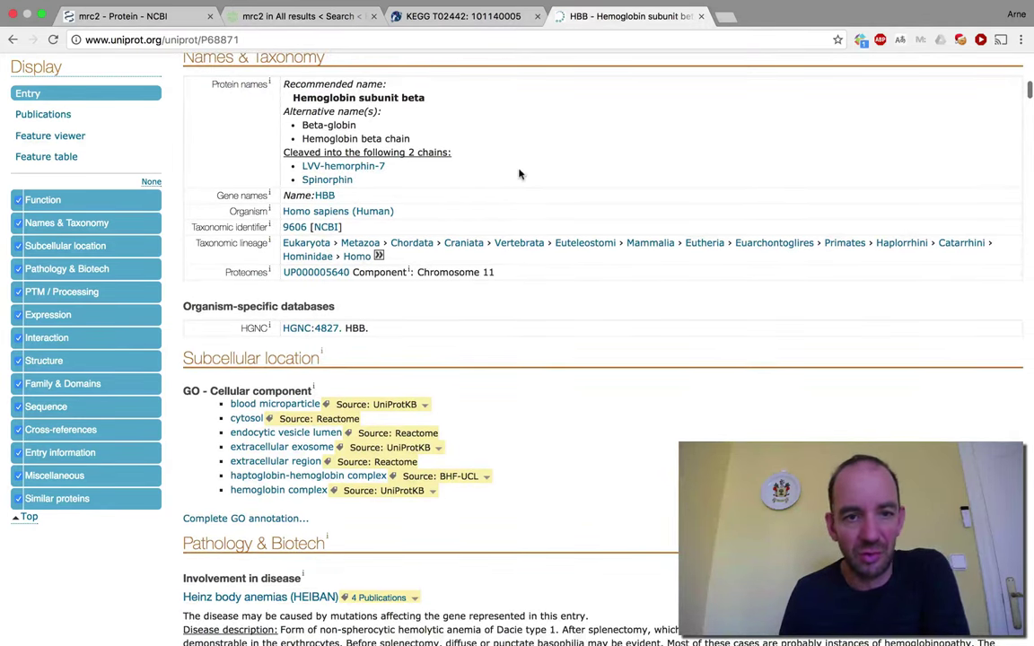
scroll(519, 174, "down", 8)
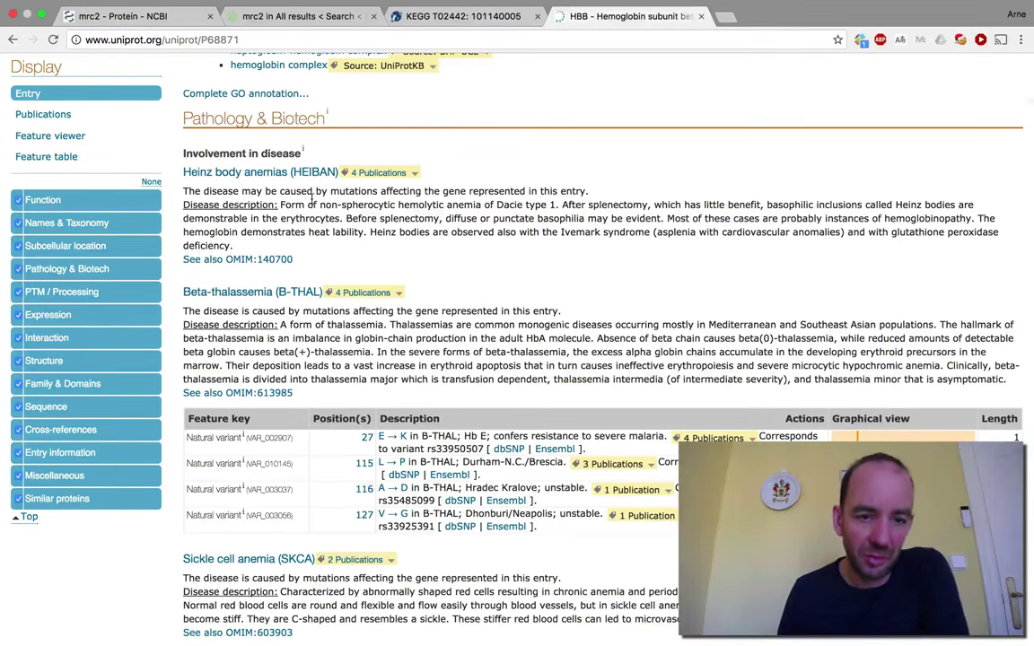
scroll(312, 199, "down", 5)
Scroll past PTM / Processing and Expression to the Interaction section listing HBAZ and HBA
scroll(311, 203, "down", 2)
scroll(414, 184, "down", 7)
scroll(414, 189, "down", 1)
scroll(464, 176, "down", 2)
scroll(463, 176, "up", 2)
scroll(463, 176, "down", 1)
scroll(463, 176, "down", 5)
scroll(421, 250, "down", 5)
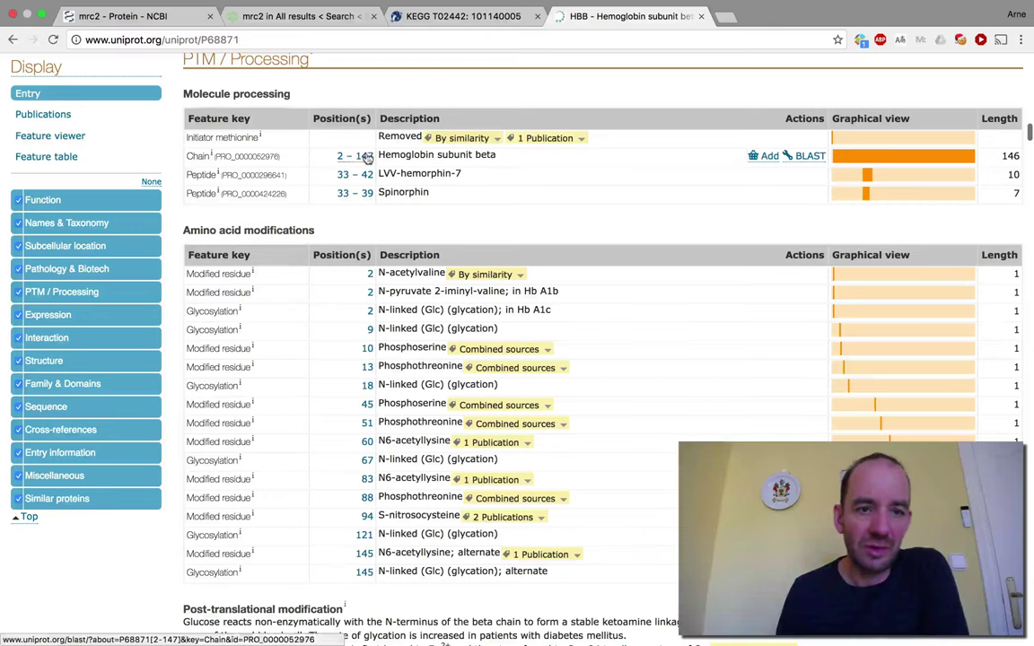
scroll(367, 158, "up", 1)
scroll(512, 294, "down", 1)
scroll(489, 234, "down", 2)
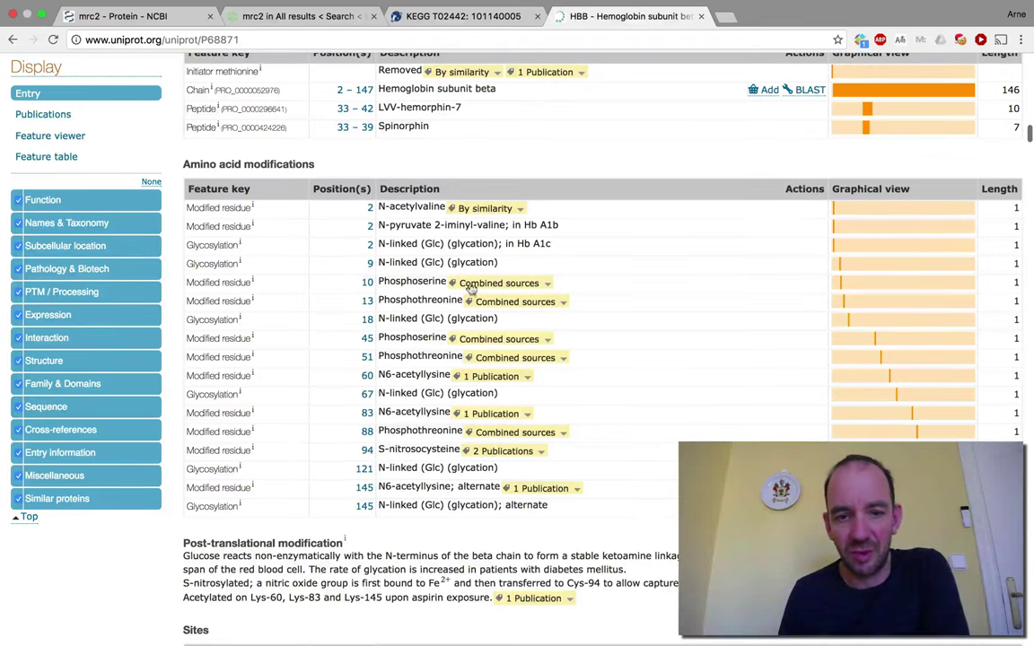
scroll(563, 256, "down", 6)
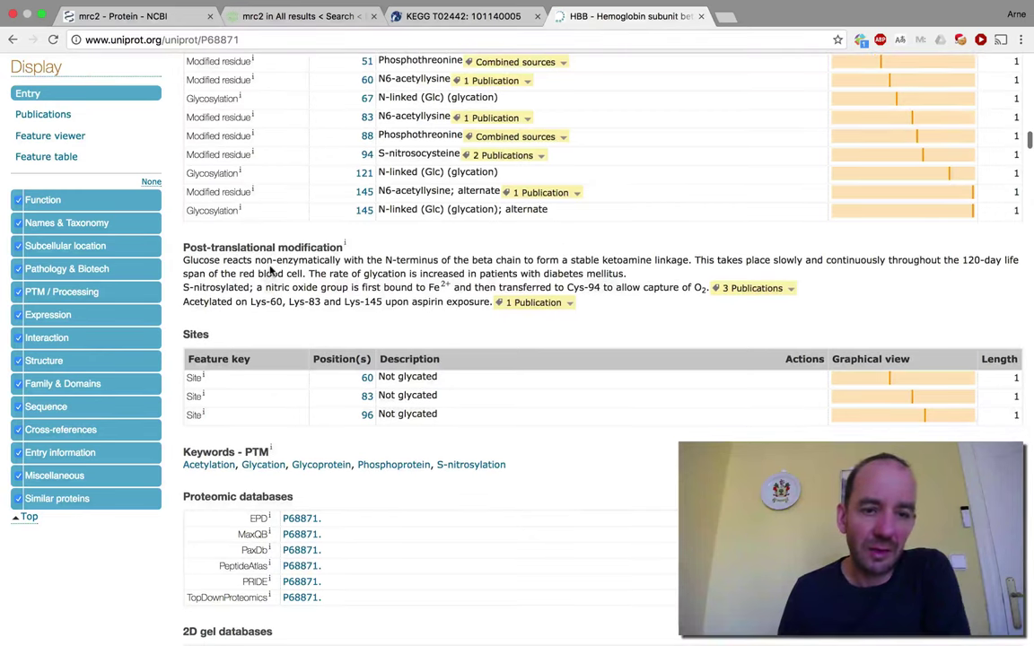
scroll(270, 271, "down", 5)
scroll(269, 271, "down", 4)
scroll(368, 159, "down", 1)
scroll(401, 339, "down", 3)
scroll(401, 339, "down", 2)
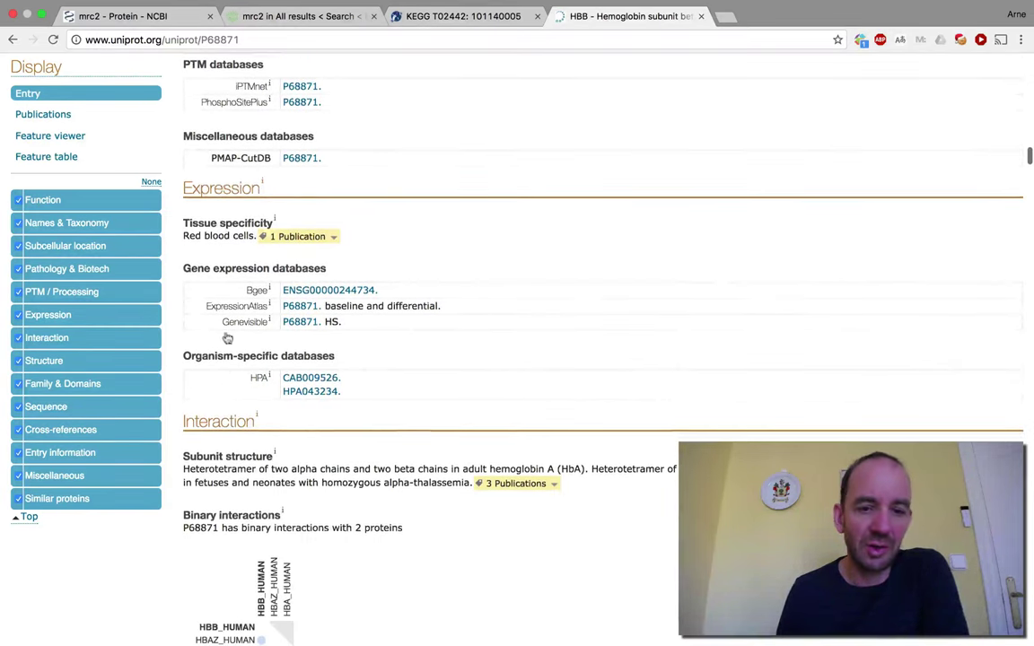
scroll(445, 270, "down", 2)
scroll(446, 271, "down", 5)
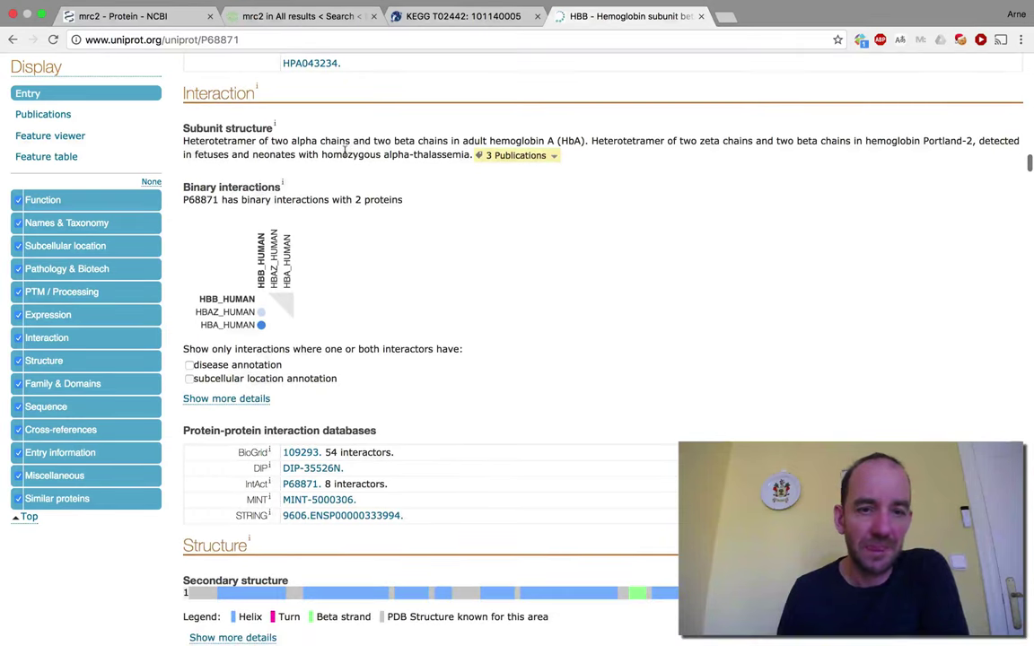
scroll(345, 150, "down", 1)
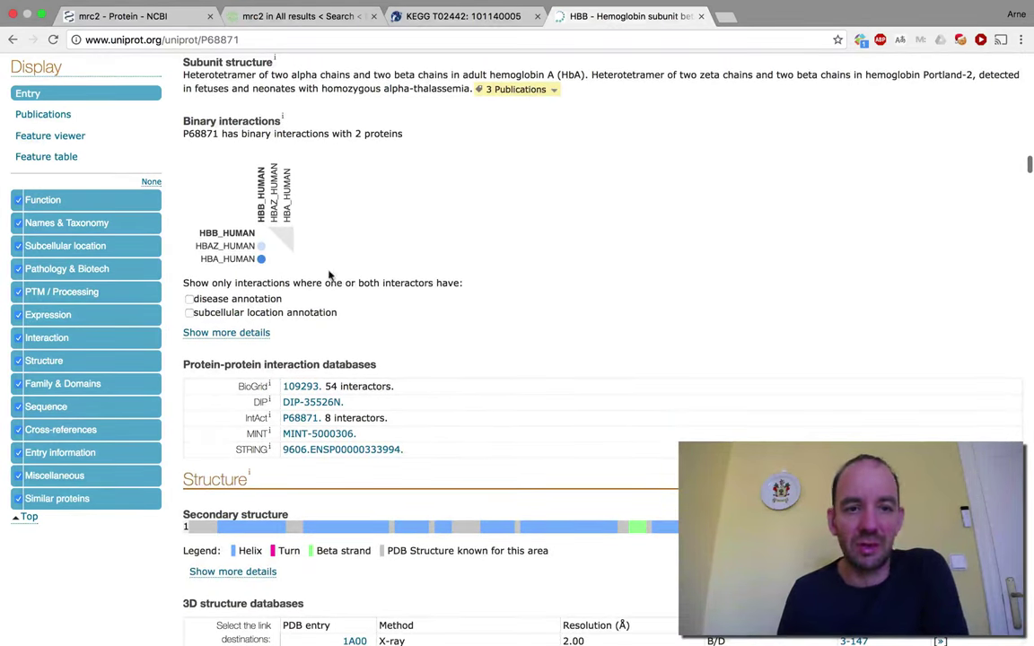
Scroll through the Structure section's 3D structure databases table and Family & Domains
scroll(324, 262, "down", 1)
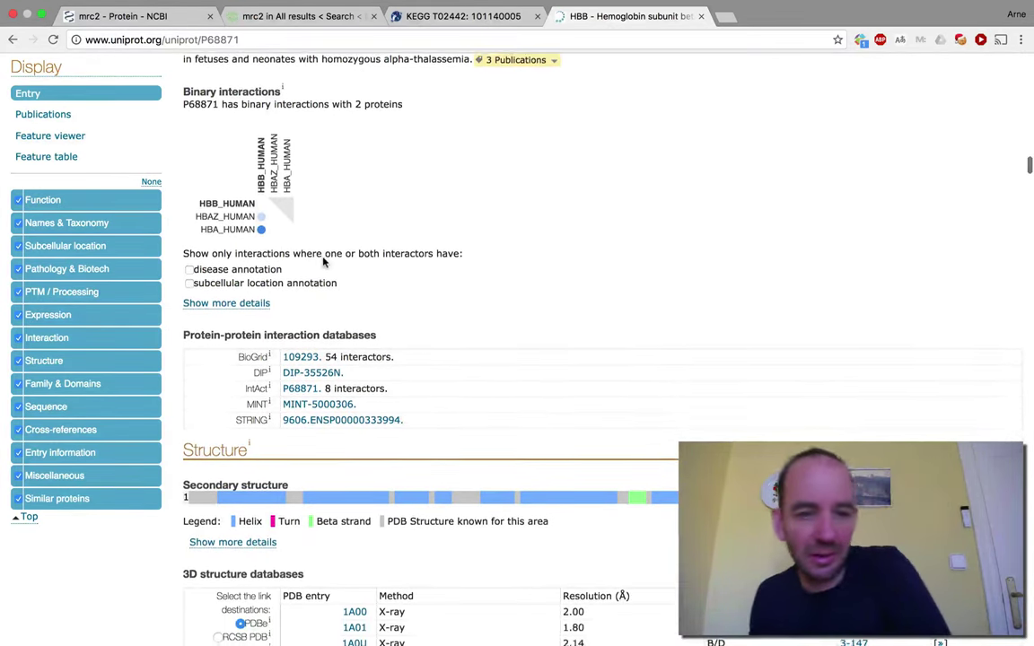
scroll(324, 262, "down", 3)
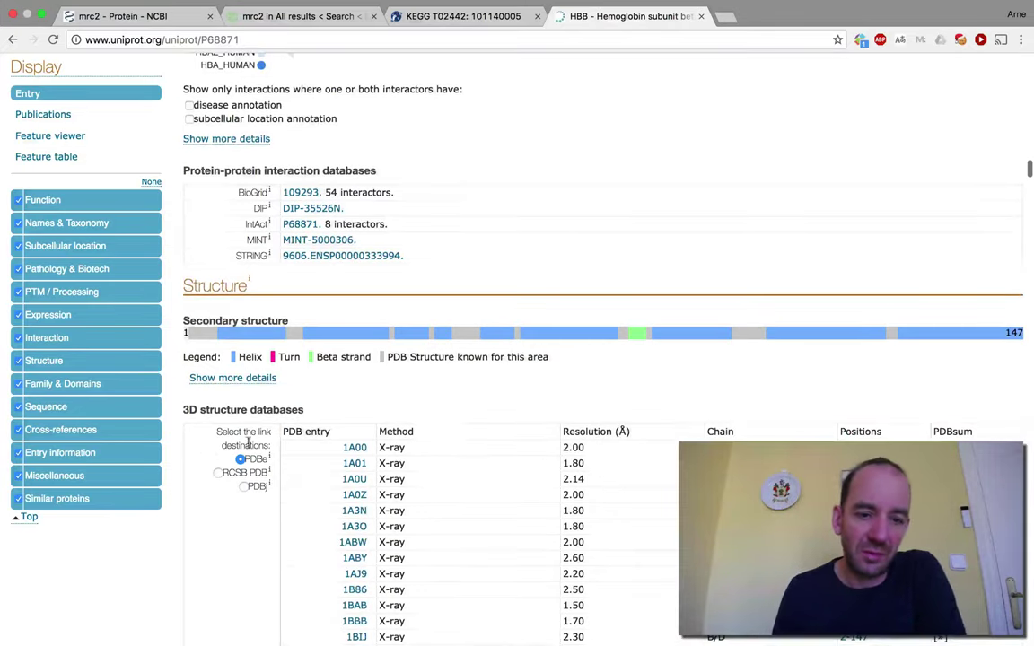
scroll(355, 346, "down", 8)
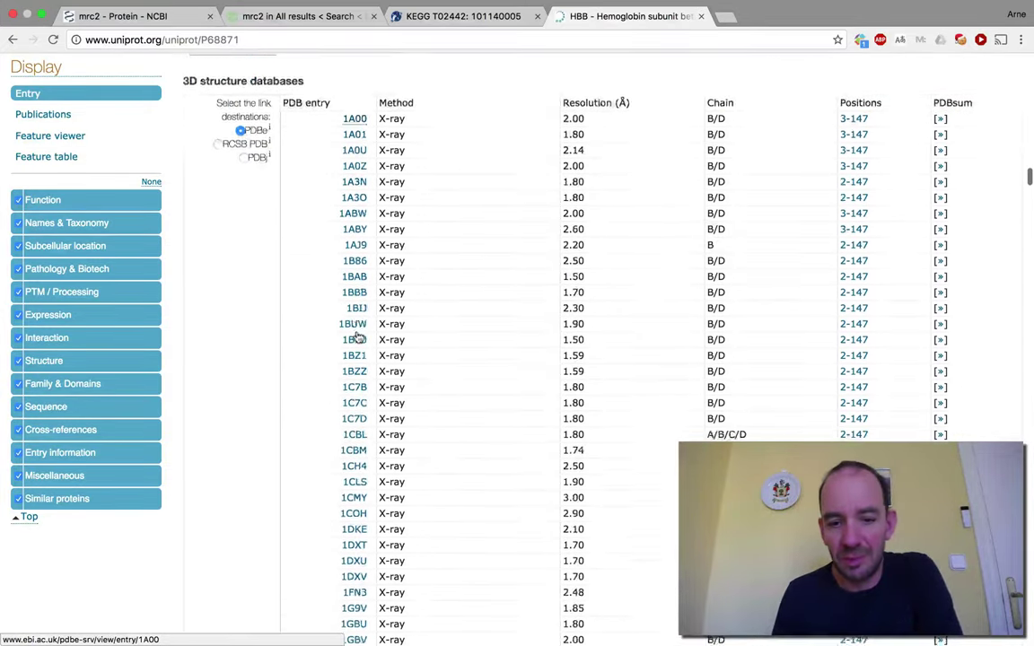
scroll(357, 335, "down", 15)
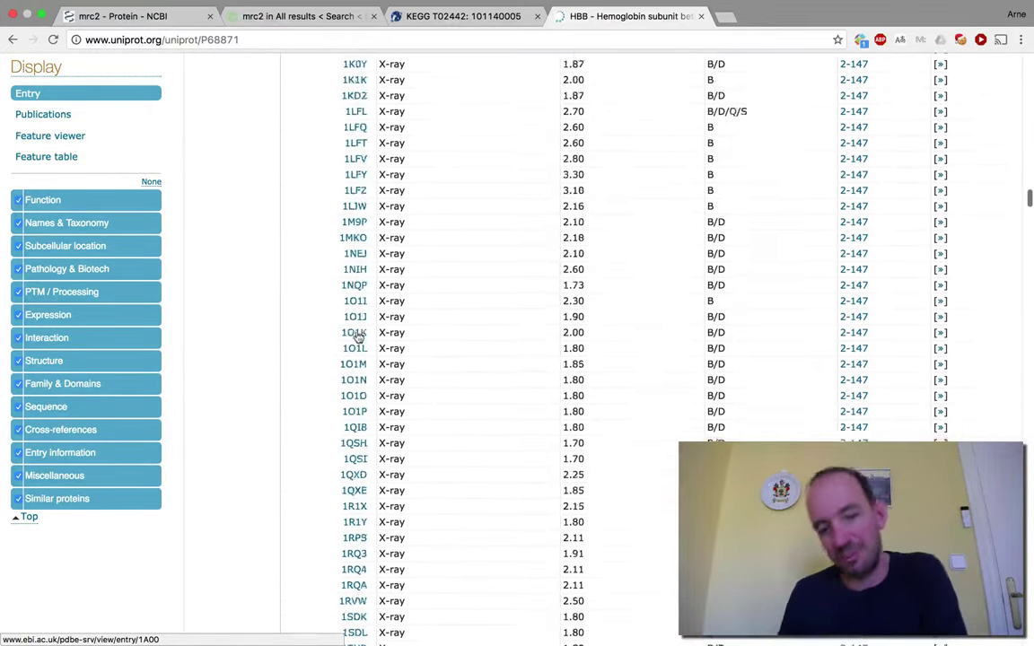
scroll(357, 335, "down", 20)
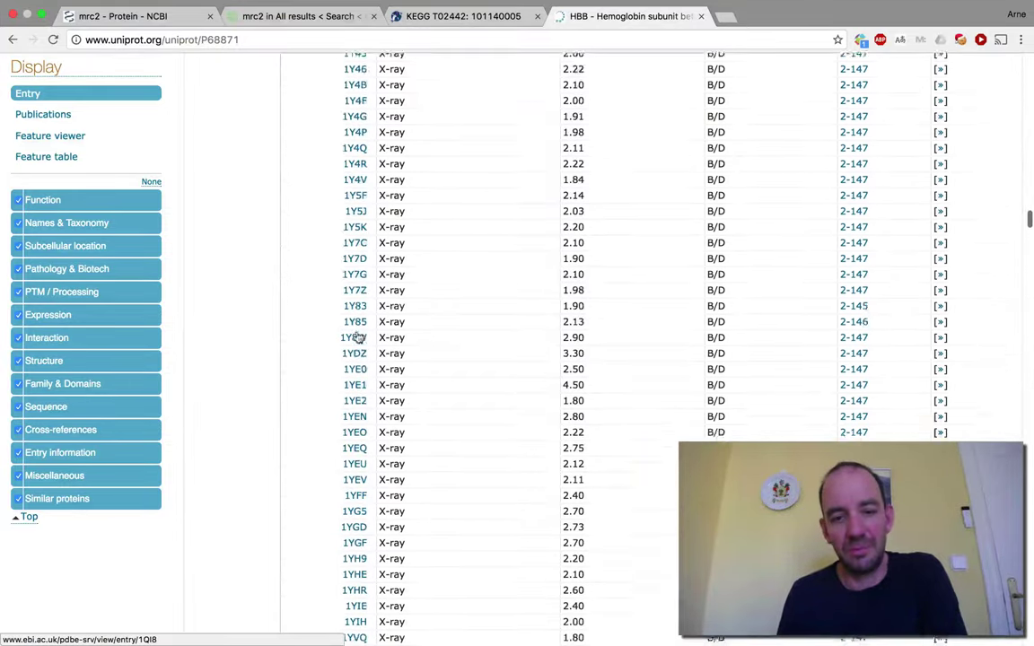
scroll(358, 336, "down", 20)
scroll(357, 337, "up", 8)
scroll(358, 337, "down", 20)
scroll(357, 332, "up", 2)
scroll(446, 282, "up", 3)
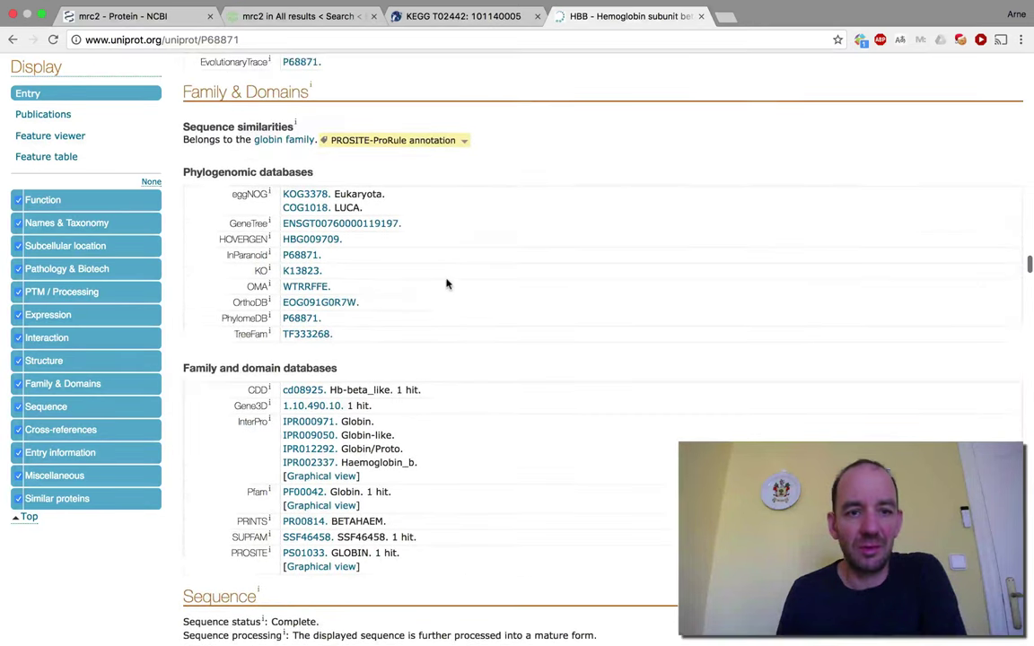
scroll(446, 283, "up", 1)
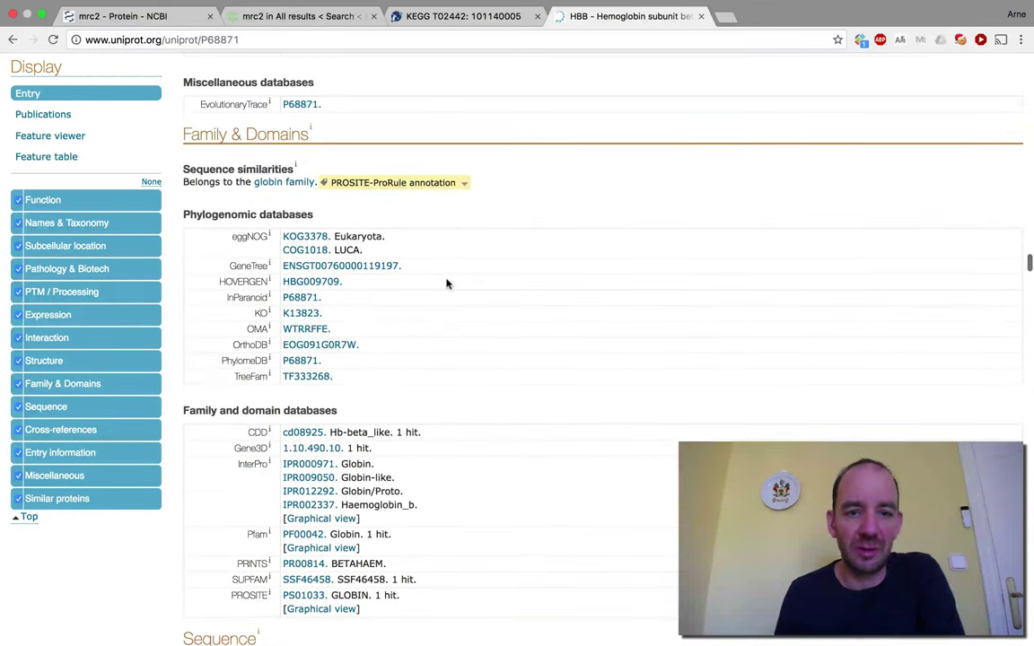
scroll(446, 284, "up", 2)
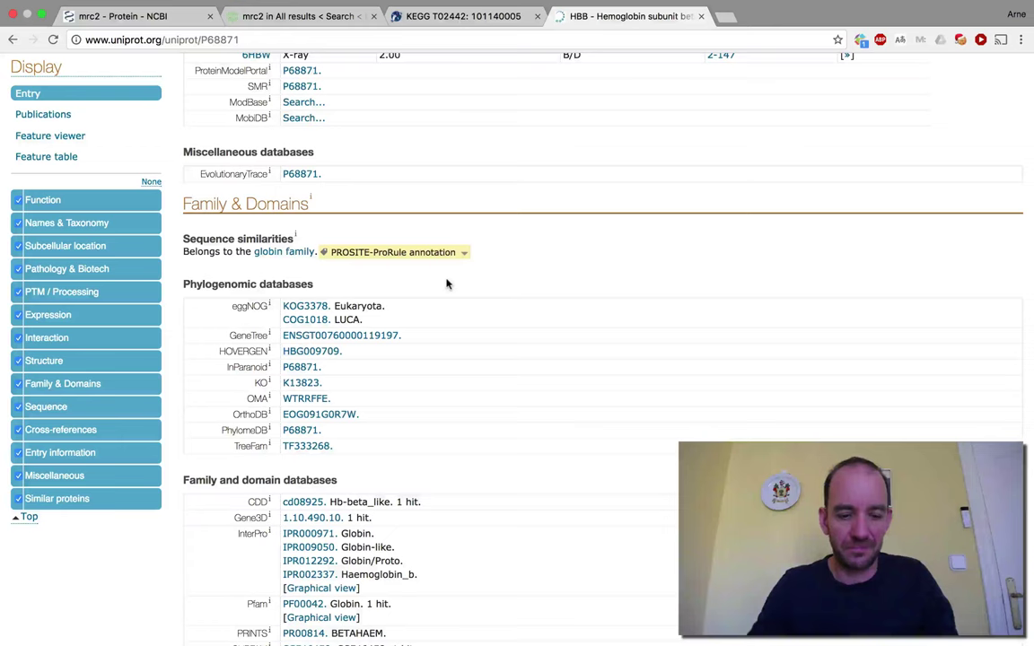
Reach the Sequence section and select the 147-residue canonical amino-acid sequence
scroll(446, 284, "down", 3)
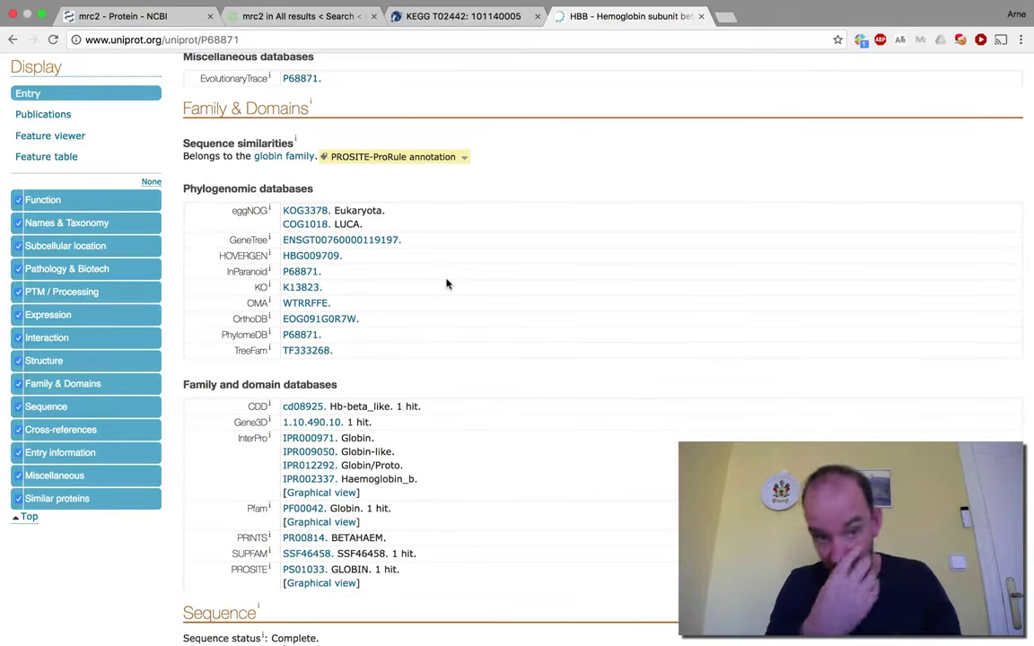
scroll(505, 271, "down", 12)
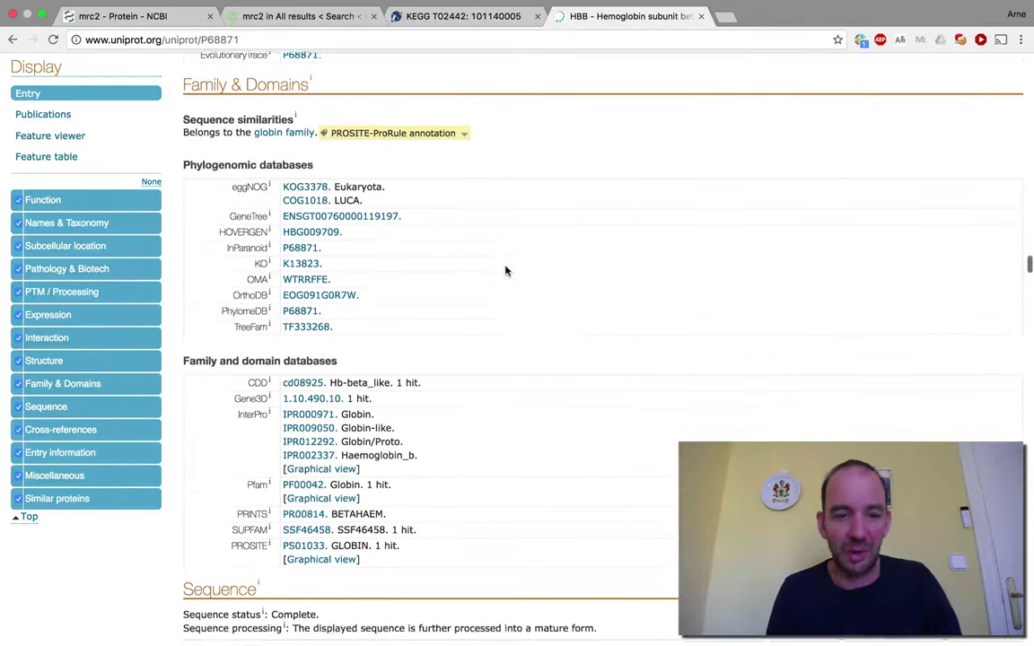
left_click_drag(518, 411, 252, 330)
Deselect the sequence and scroll past Natural variants to the 3D structure databases, e.g. 1A00
left_click(256, 326)
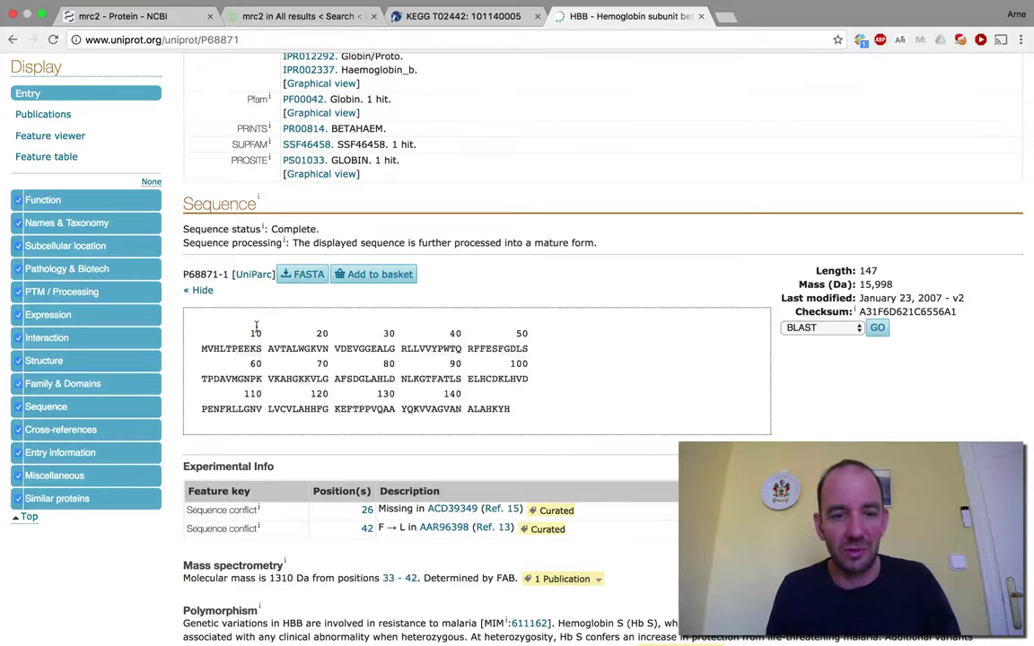
scroll(498, 349, "down", 12)
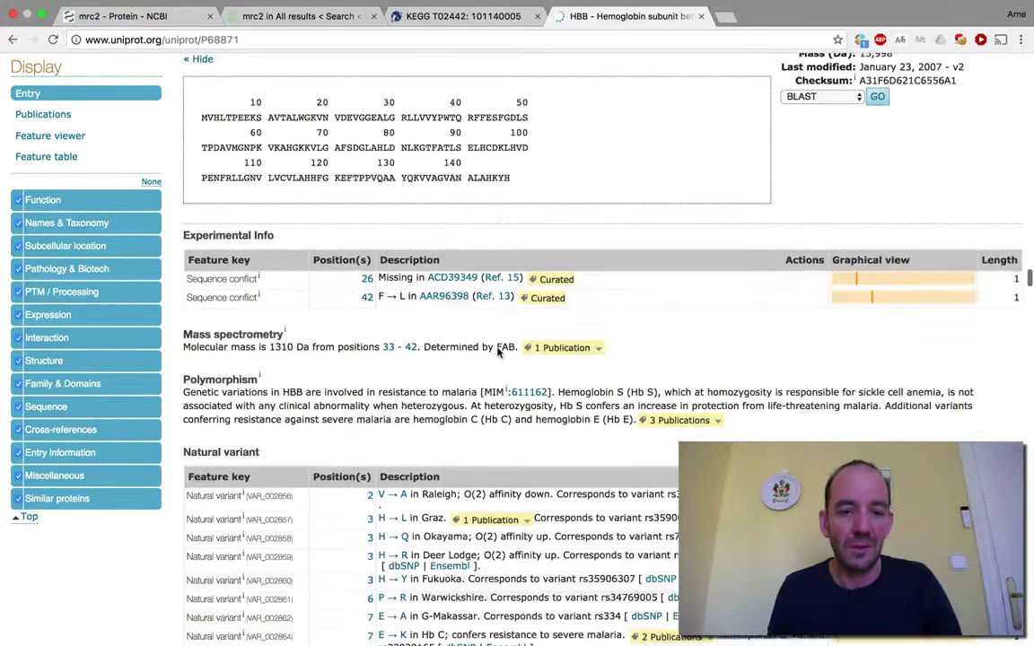
scroll(499, 350, "down", 20)
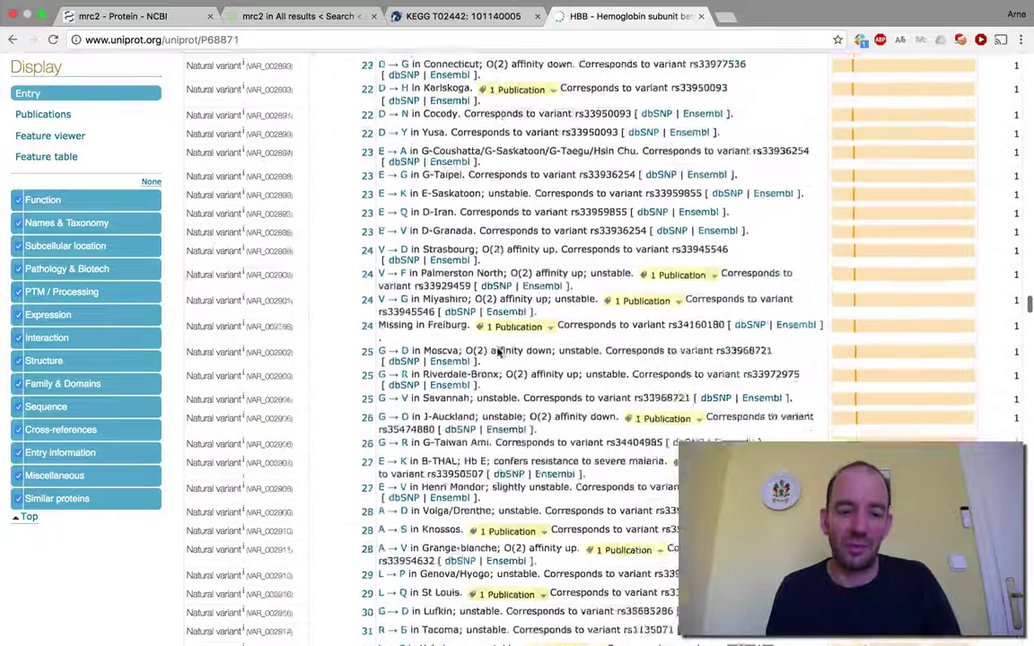
scroll(498, 351, "down", 20)
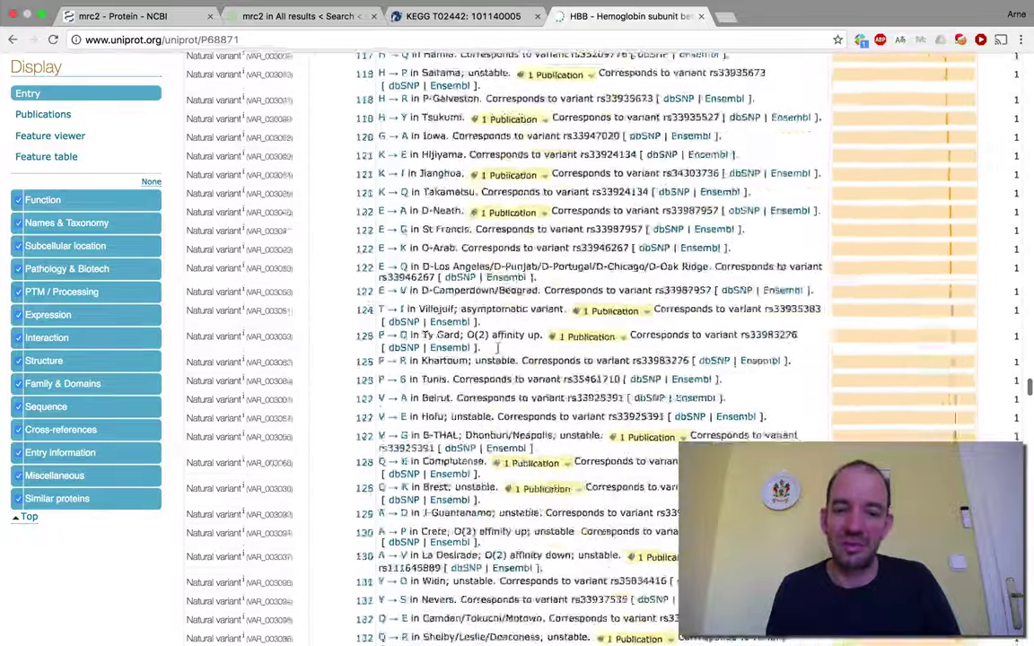
scroll(498, 350, "down", 20)
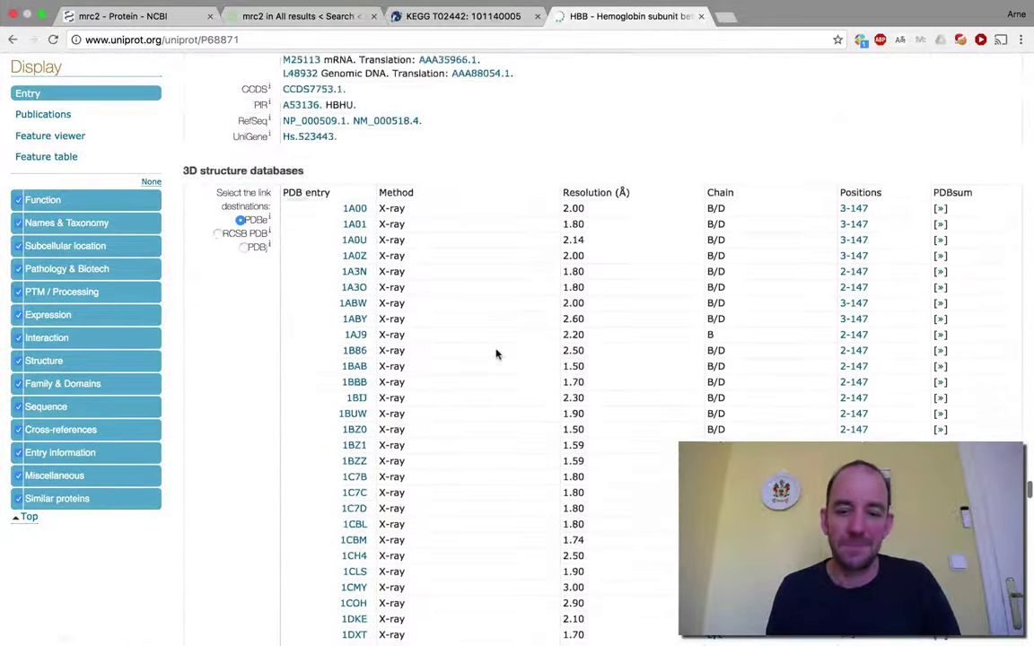